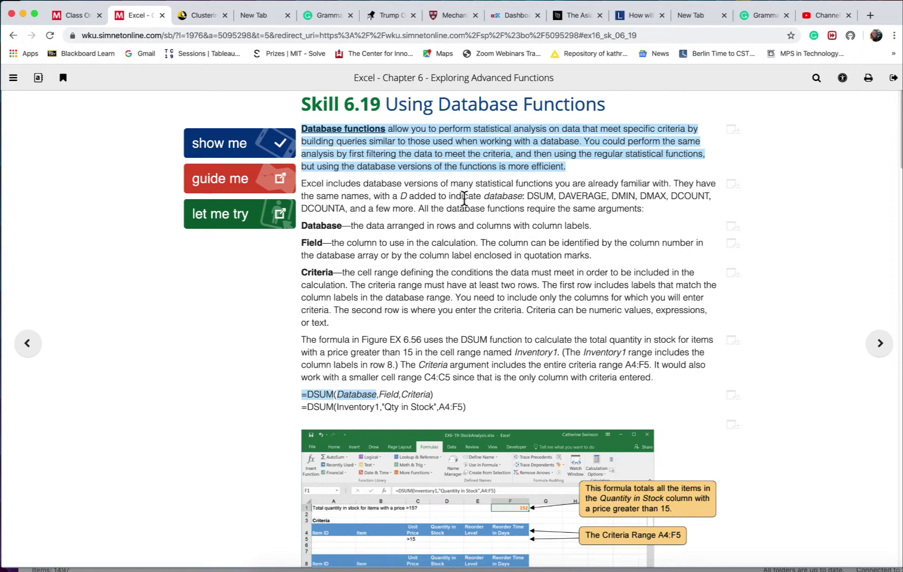
- Highlight parts of the function names from DAVERAGE to DMAX in the Skill 6.19 text on database functions
{"action": "left_click_drag", "start_coordinate": [563, 196], "coordinate": [694, 201]}
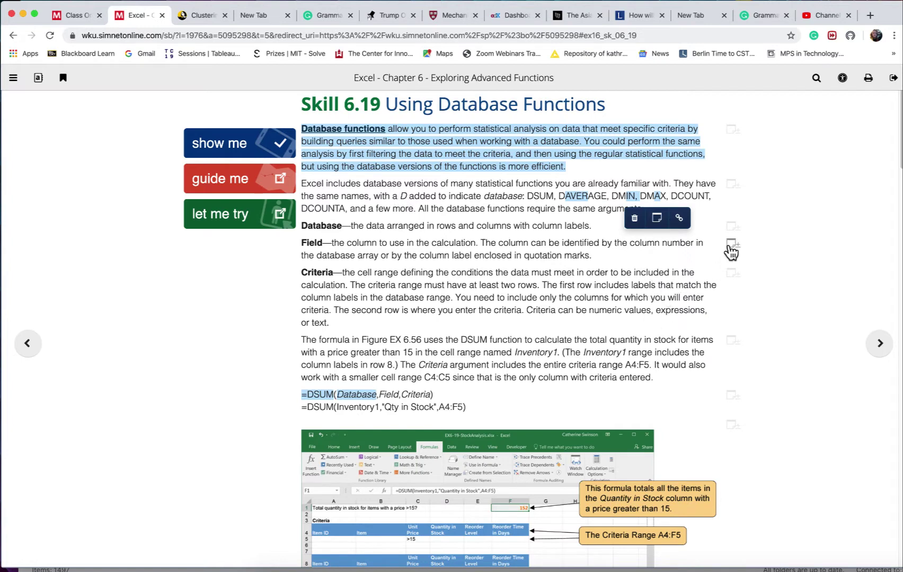
{"action": "scroll", "coordinate": [773, 254], "scroll_direction": "down", "scroll_amount": 5}
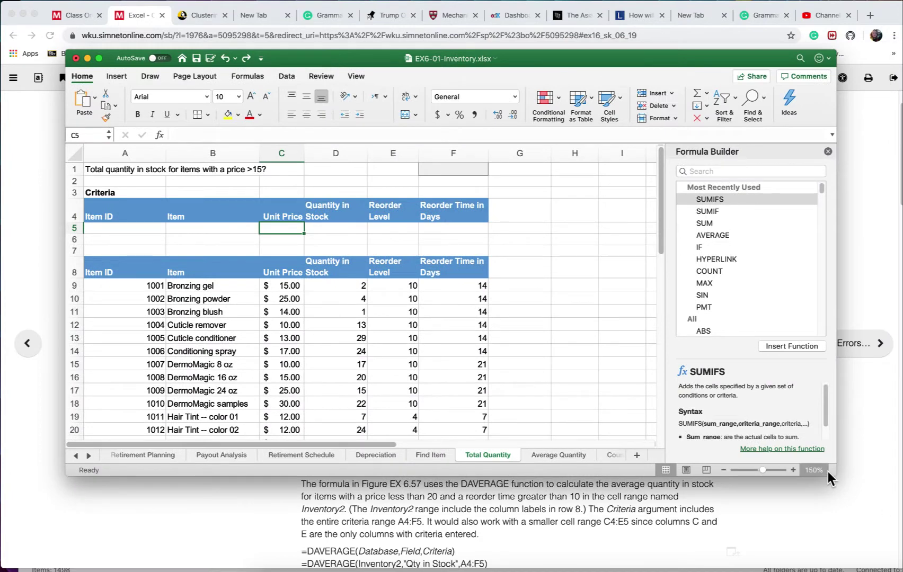
- Switch to Excel, enlarge the EX6-01-Inventory.xlsx window and examine the inventory table on the Total Quantity sheet
{"action": "left_click_drag", "start_coordinate": [836, 474], "coordinate": [896, 554]}
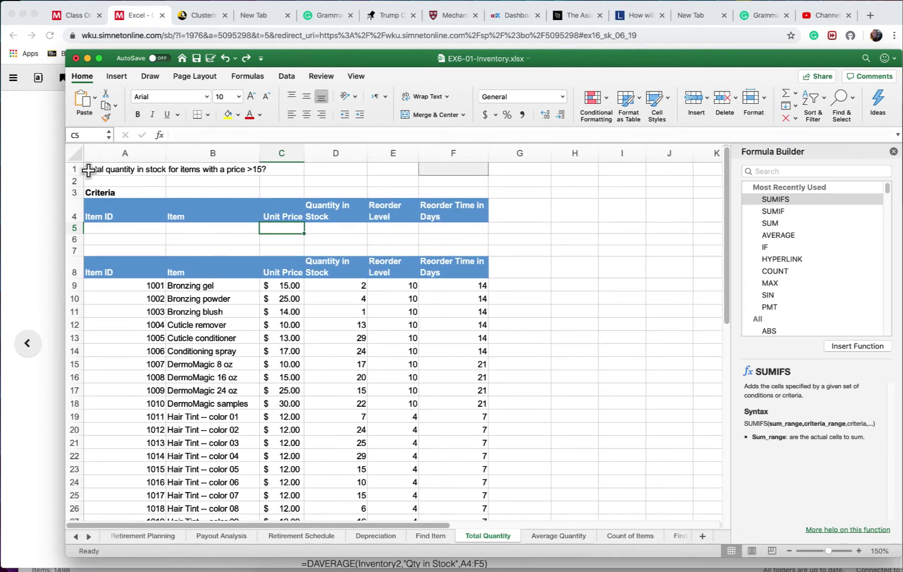
{"action": "left_click_drag", "start_coordinate": [94, 269], "coordinate": [439, 498]}
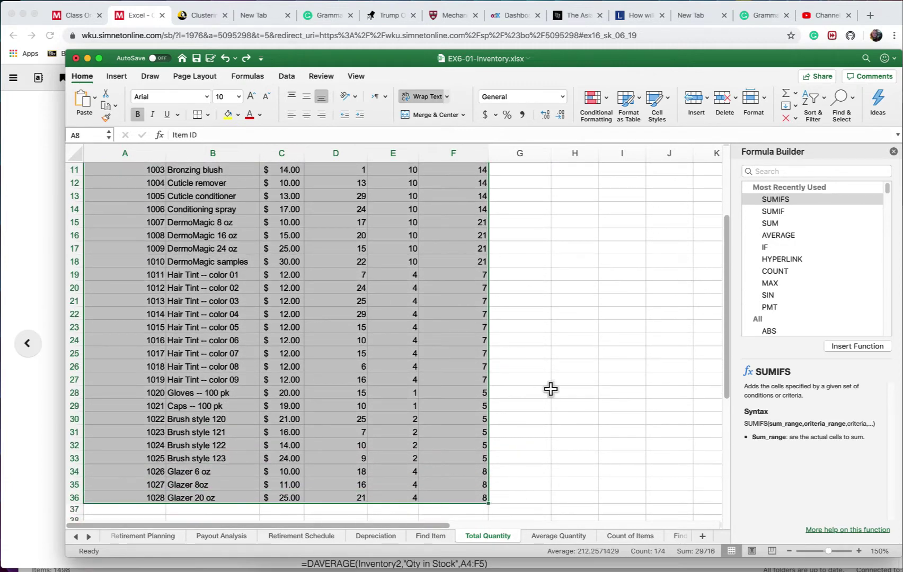
{"action": "scroll", "coordinate": [592, 325], "scroll_direction": "up", "scroll_amount": 5}
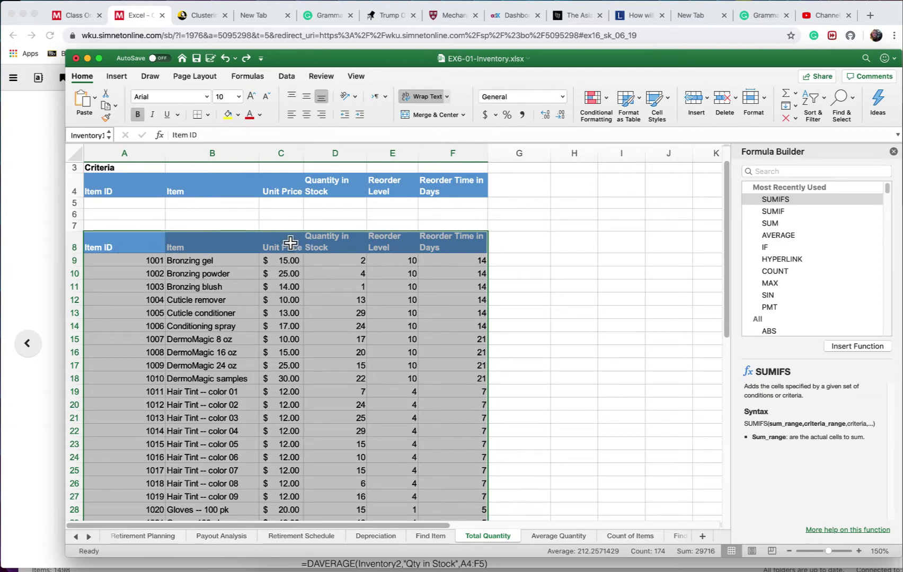
{"action": "left_click", "coordinate": [341, 248]}
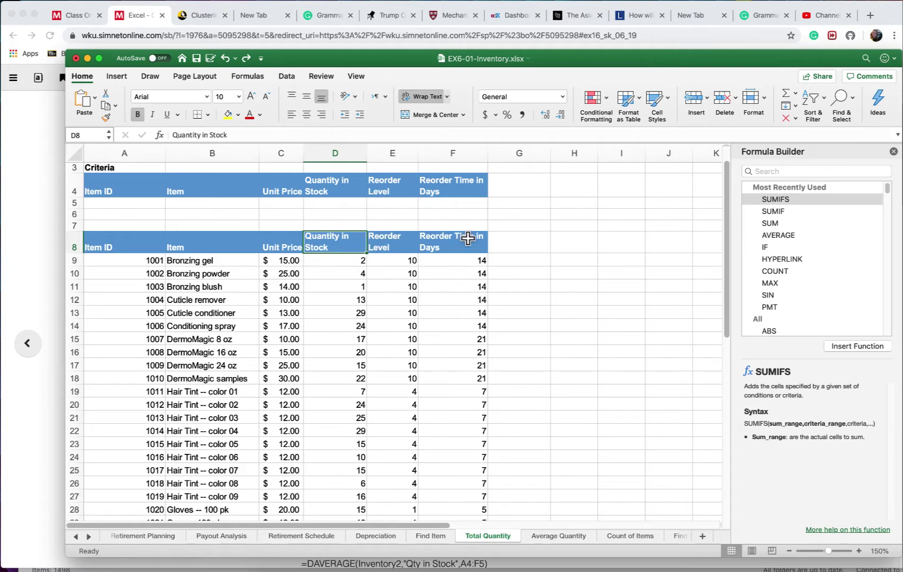
{"action": "scroll", "coordinate": [370, 318], "scroll_direction": "up", "scroll_amount": 2}
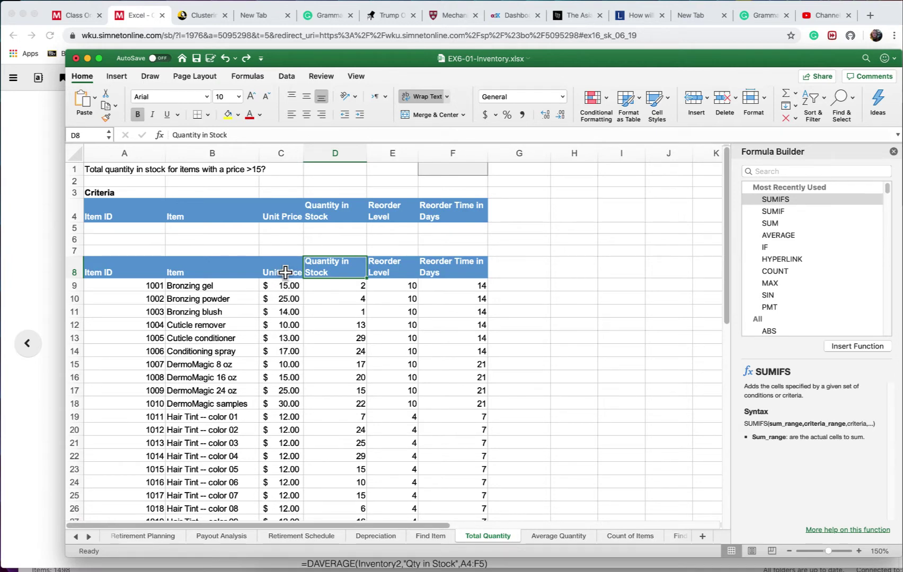
{"action": "scroll", "coordinate": [289, 272], "scroll_direction": "down", "scroll_amount": 5}
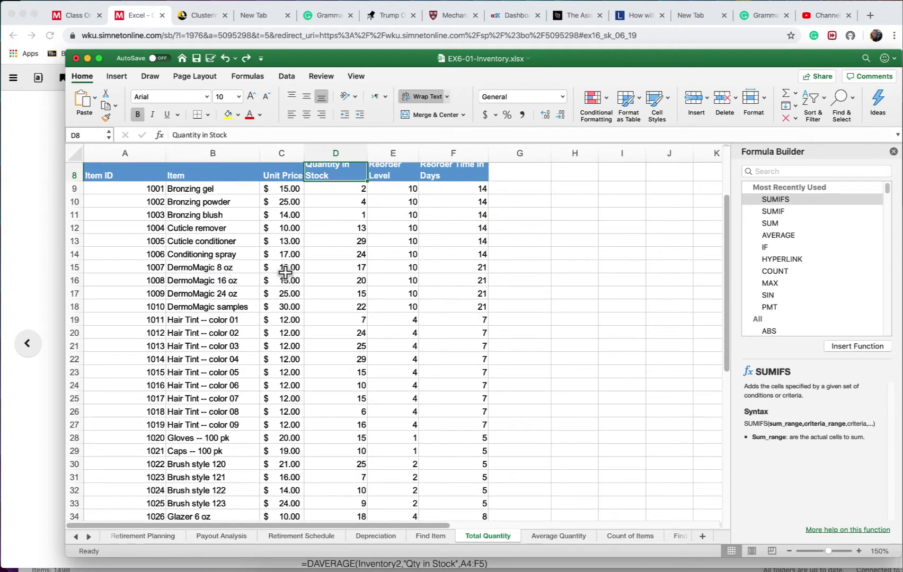
{"action": "scroll", "coordinate": [285, 272], "scroll_direction": "up", "scroll_amount": 5}
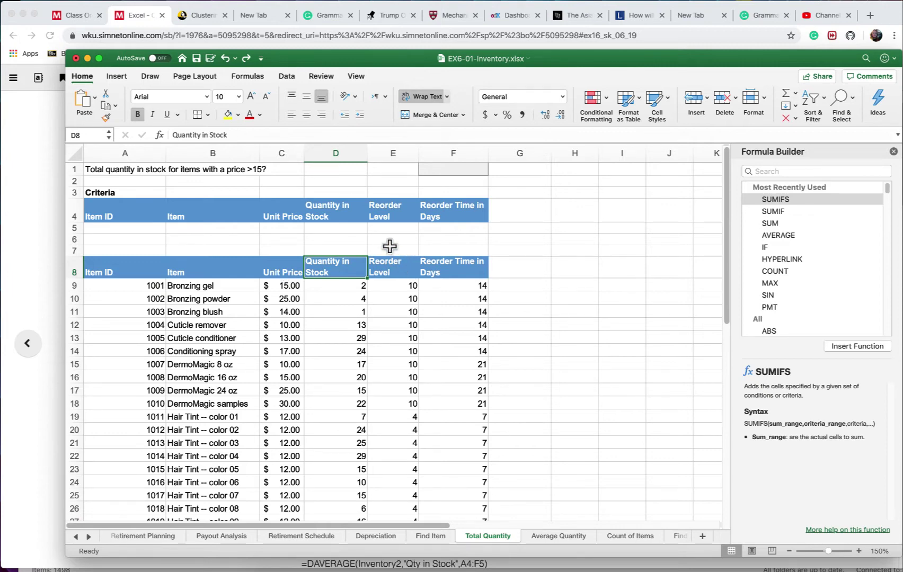
- Start a formula with the DSUM function in cell F1 of the Total Quantity sheet
{"action": "double_click", "coordinate": [434, 168]}
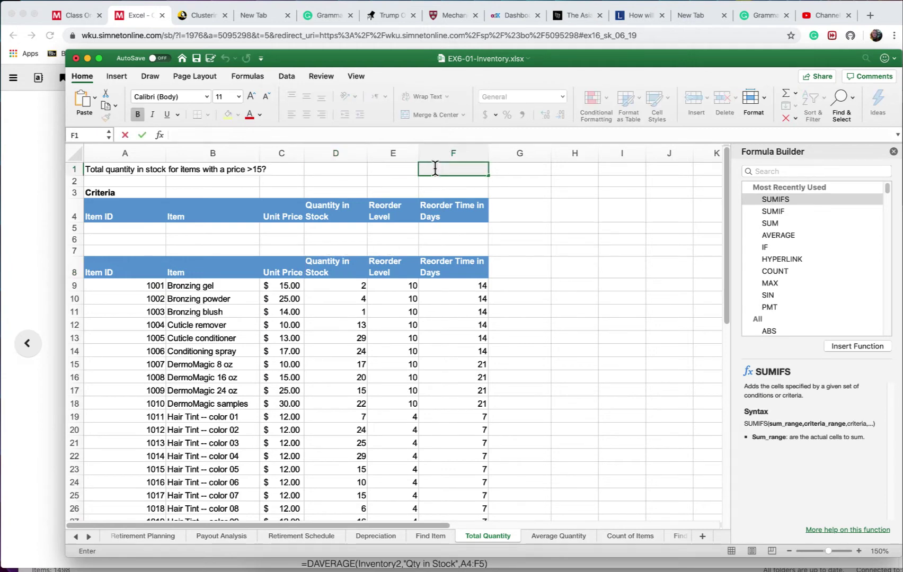
{"action": "type", "text": "="}
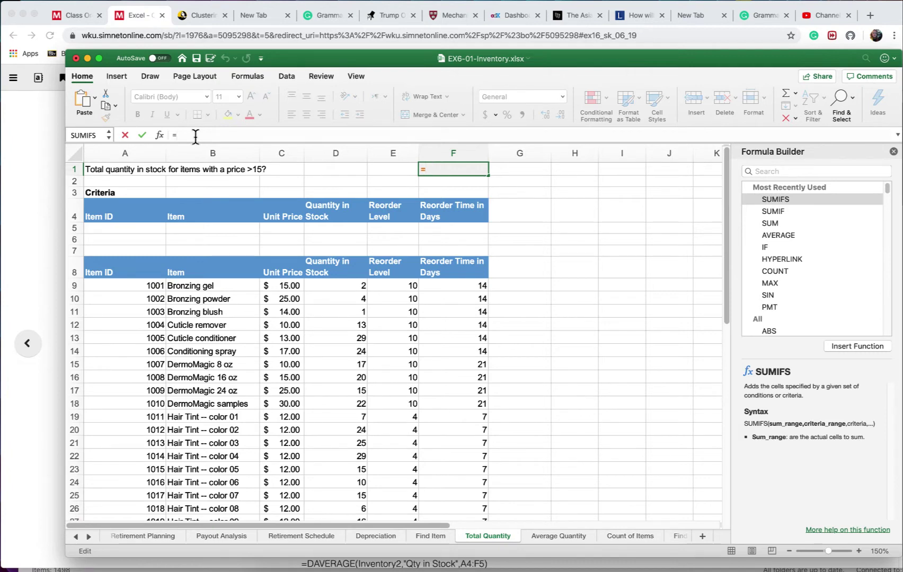
{"action": "type", "text": "S"}
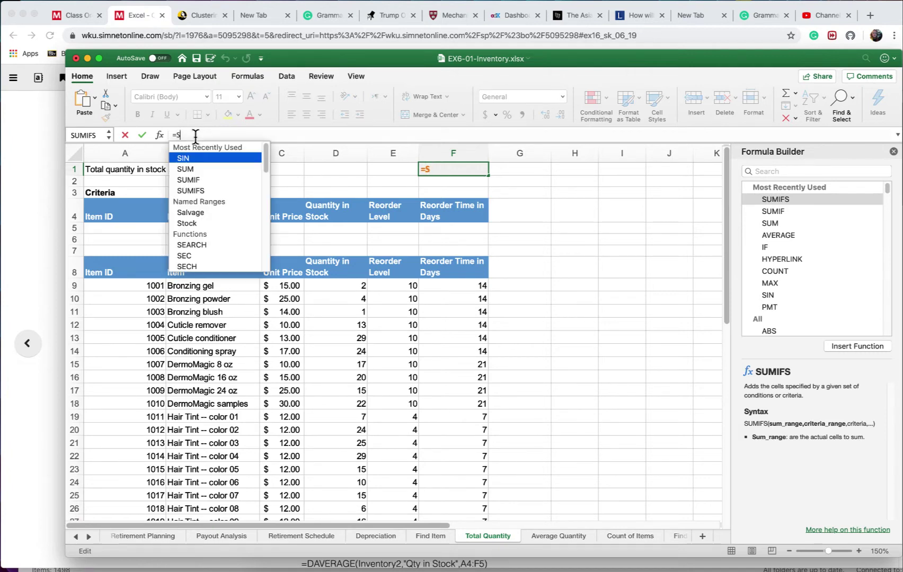
{"action": "key", "text": "BackSpace"}
{"action": "type", "text": "D"}
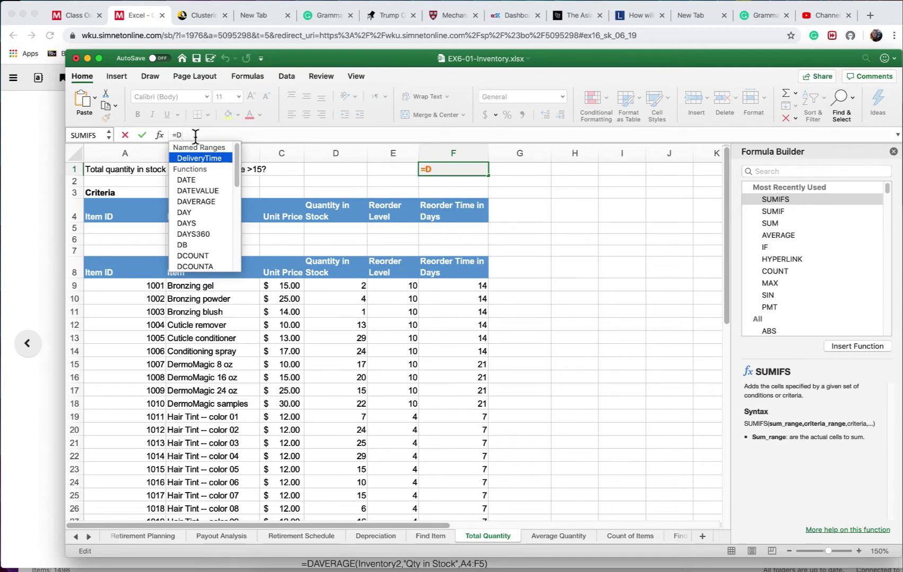
{"action": "type", "text": "SUM"}
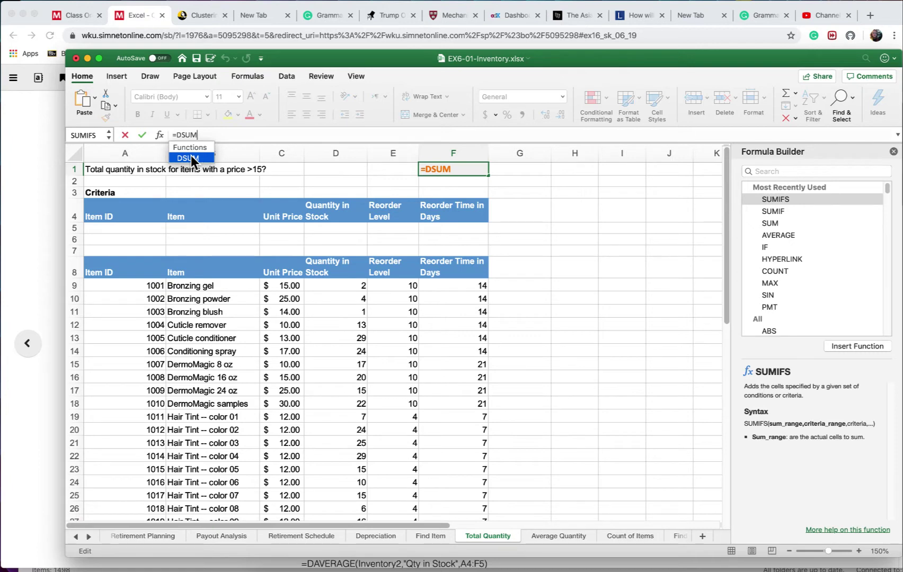
{"action": "double_click", "coordinate": [191, 157]}
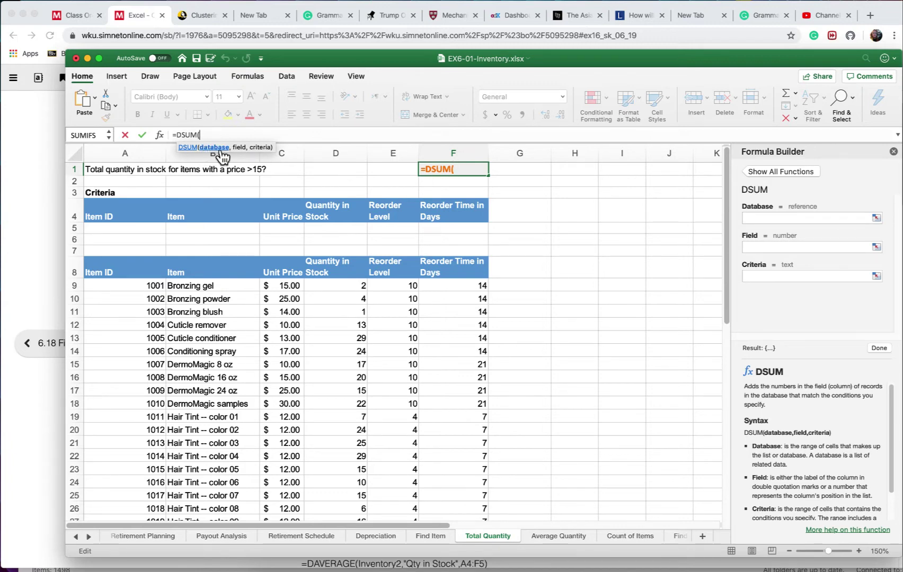
- Set the DSUM database argument to the named range Inventory1, covering the inventory table with its column labels
{"action": "left_click_drag", "start_coordinate": [121, 268], "coordinate": [450, 553]}
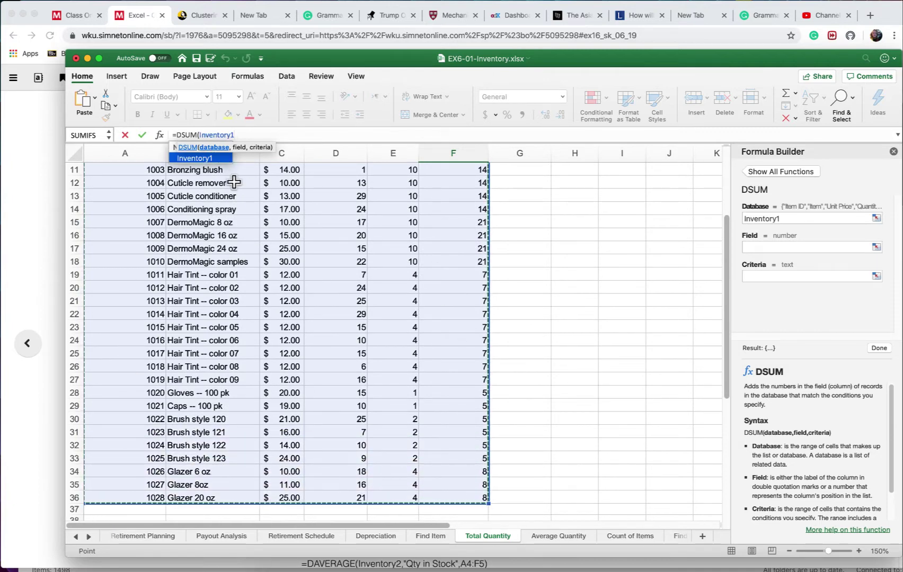
{"action": "left_click", "coordinate": [201, 158]}
{"action": "scroll", "coordinate": [163, 216], "scroll_direction": "up", "scroll_amount": 5}
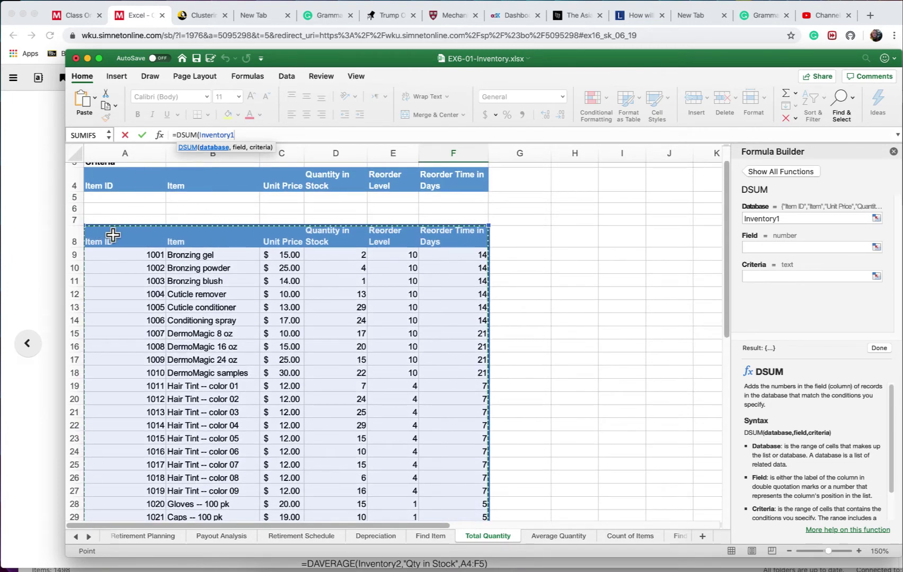
{"action": "scroll", "coordinate": [175, 259], "scroll_direction": "down", "scroll_amount": 3}
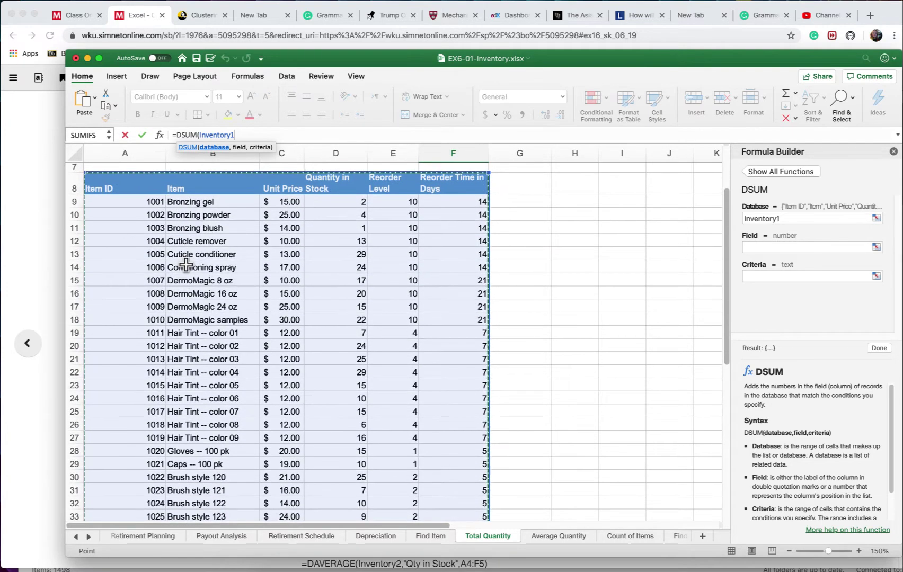
{"action": "scroll", "coordinate": [185, 264], "scroll_direction": "down", "scroll_amount": 4}
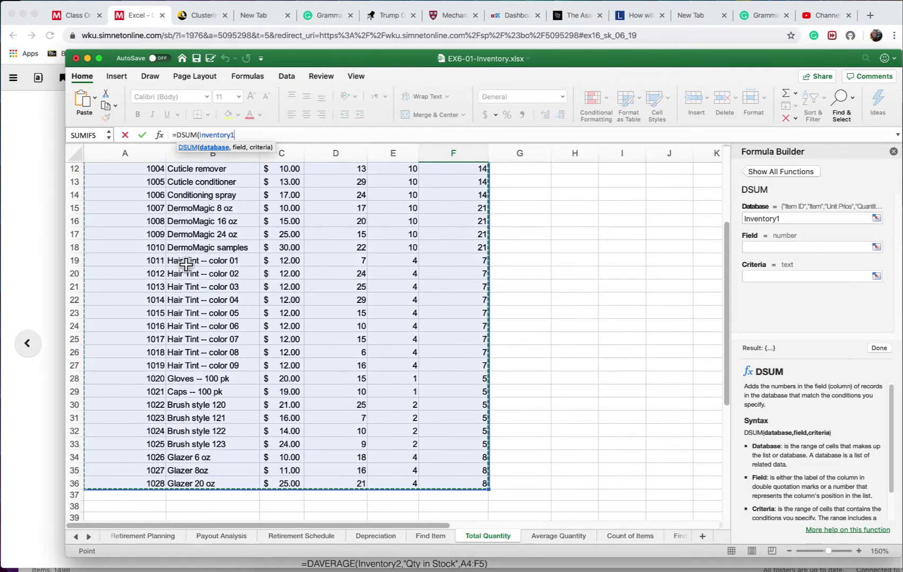
{"action": "scroll", "coordinate": [185, 264], "scroll_direction": "up", "scroll_amount": 6}
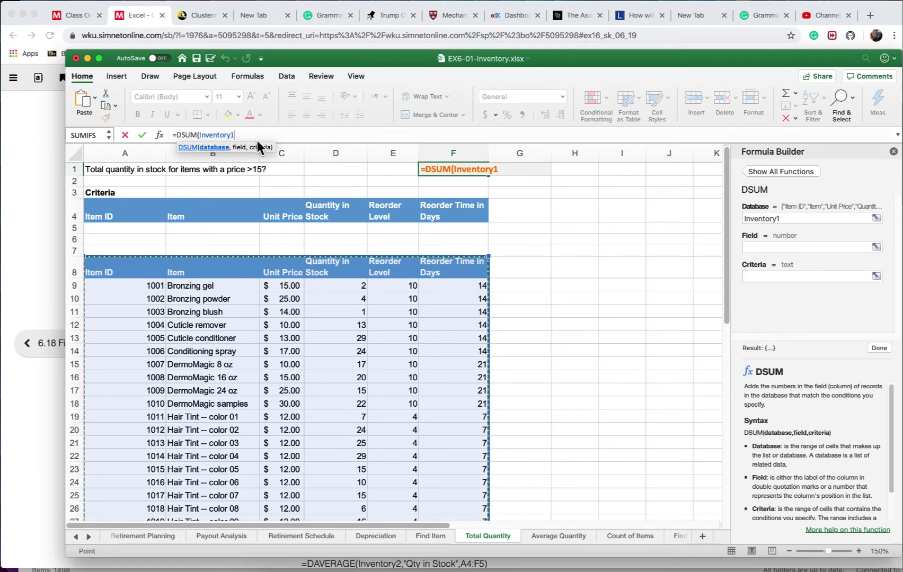
- Set the DSUM field argument to 4 and try C5> as the criteria argument
{"action": "type", "text": ","}
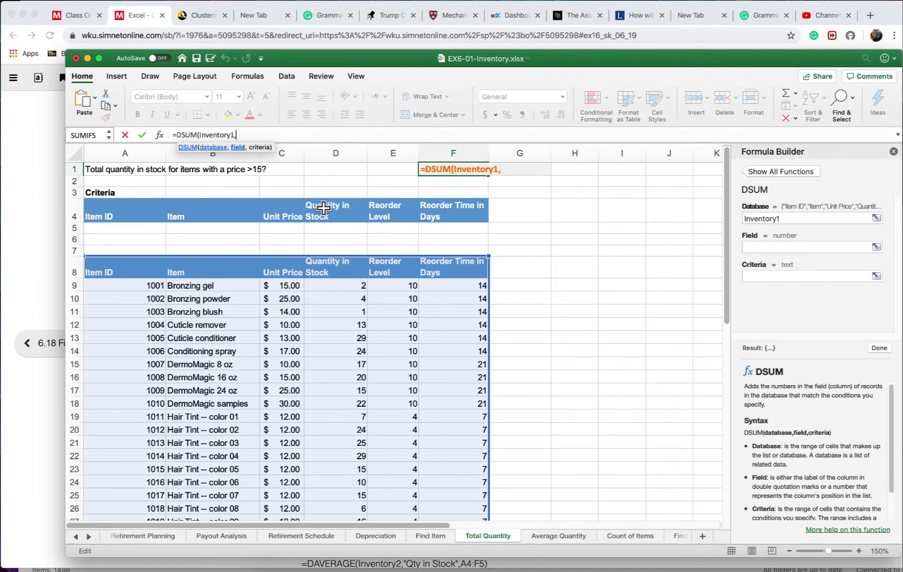
{"action": "scroll", "coordinate": [318, 208], "scroll_direction": "right", "scroll_amount": 1}
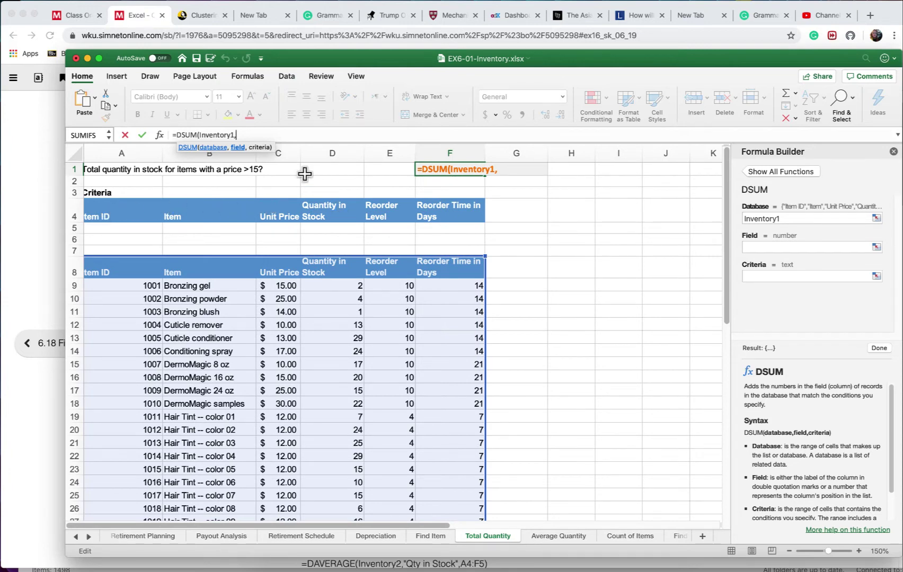
{"action": "type", "text": "4"}
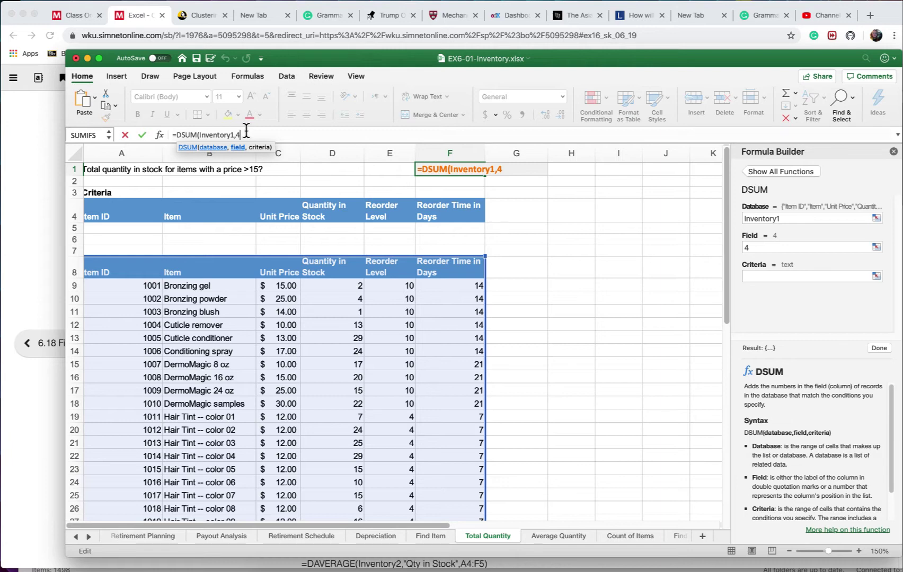
{"action": "type", "text": ","}
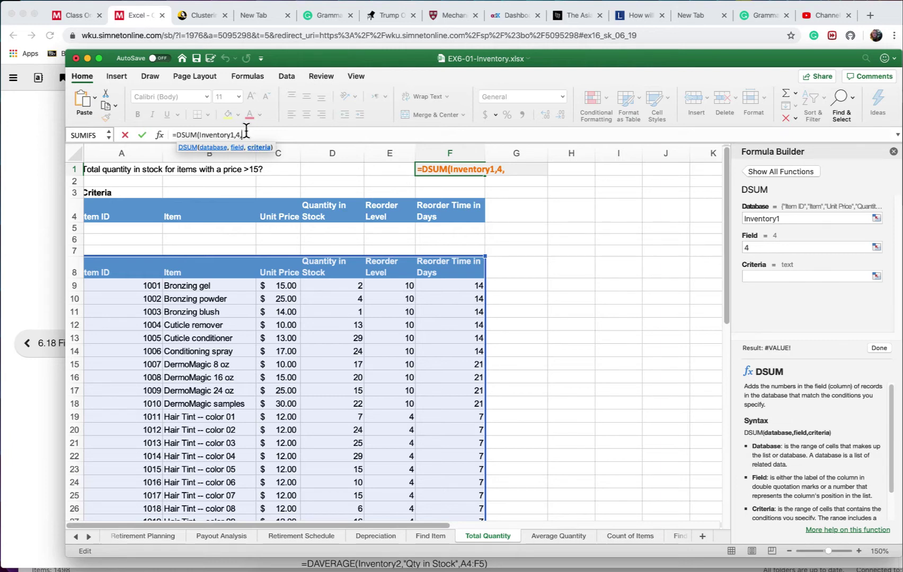
{"action": "left_click", "coordinate": [286, 227]}
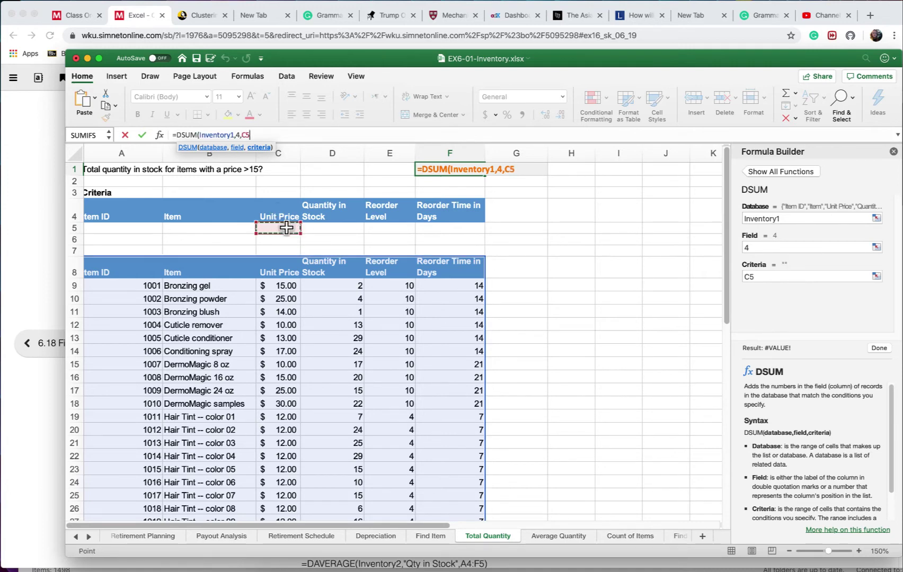
{"action": "type", "text": ">"}
- Remove the unfinished DSUM formula from cell F1 and discard the replacement reference =C5
{"action": "left_click_drag", "start_coordinate": [256, 135], "coordinate": [110, 129]}
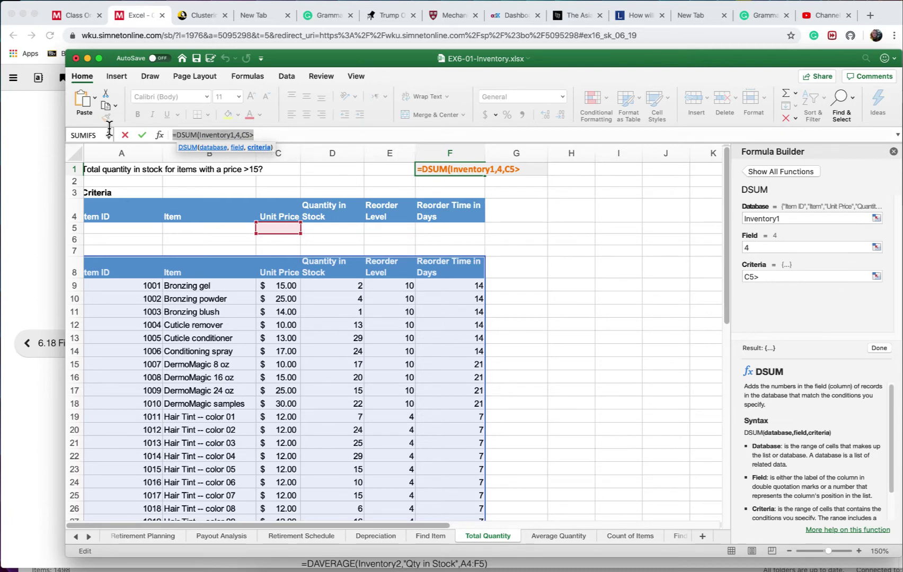
{"action": "key", "text": "BackSpace"}
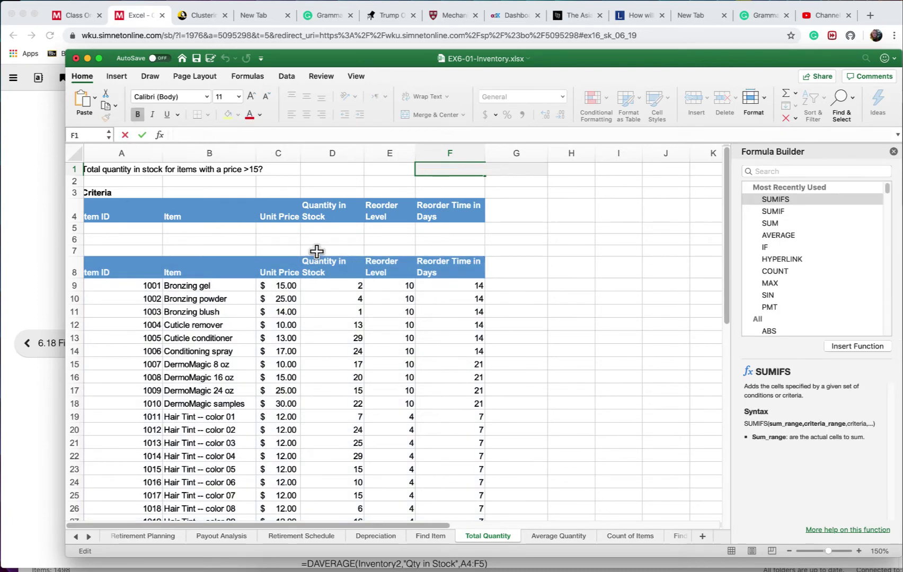
{"action": "type", "text": "="}
{"action": "left_click", "coordinate": [278, 229]}
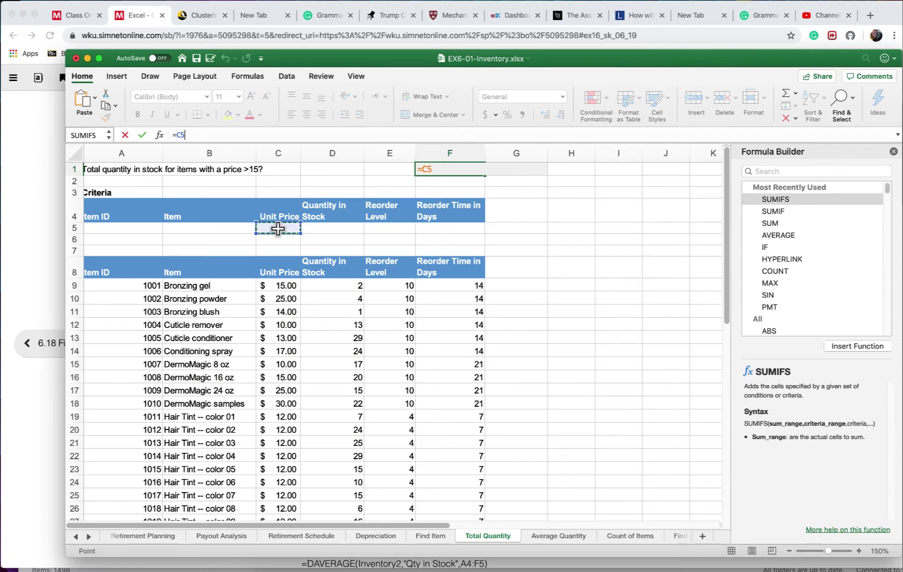
{"action": "left_click", "coordinate": [125, 135]}
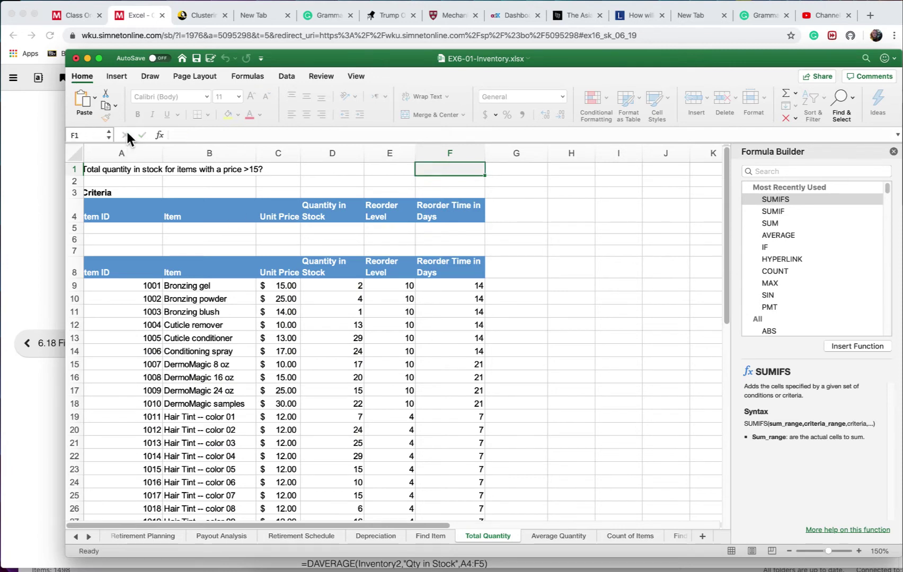
- Enter the criterion >15 under Unit Price in cell C5 of the criteria range
{"action": "double_click", "coordinate": [285, 229]}
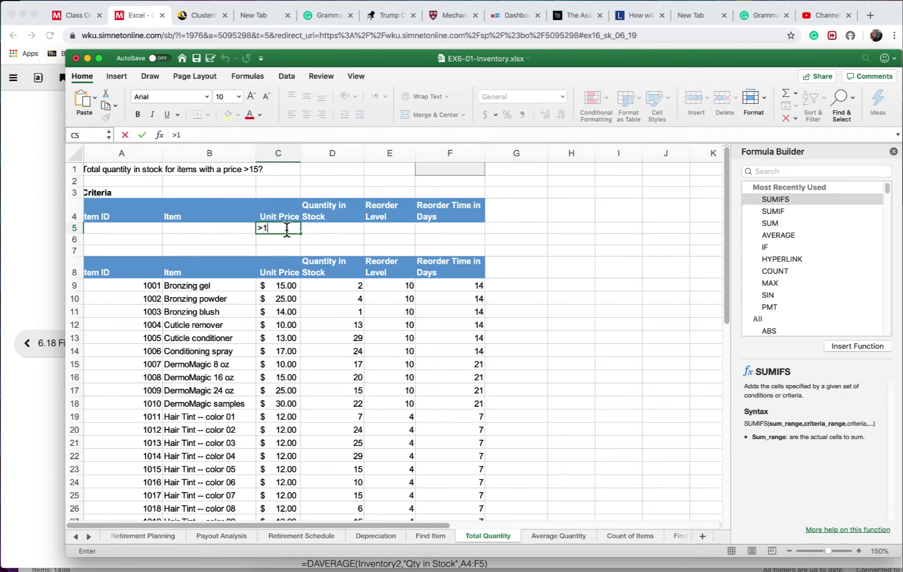
{"action": "left_click", "coordinate": [325, 243]}
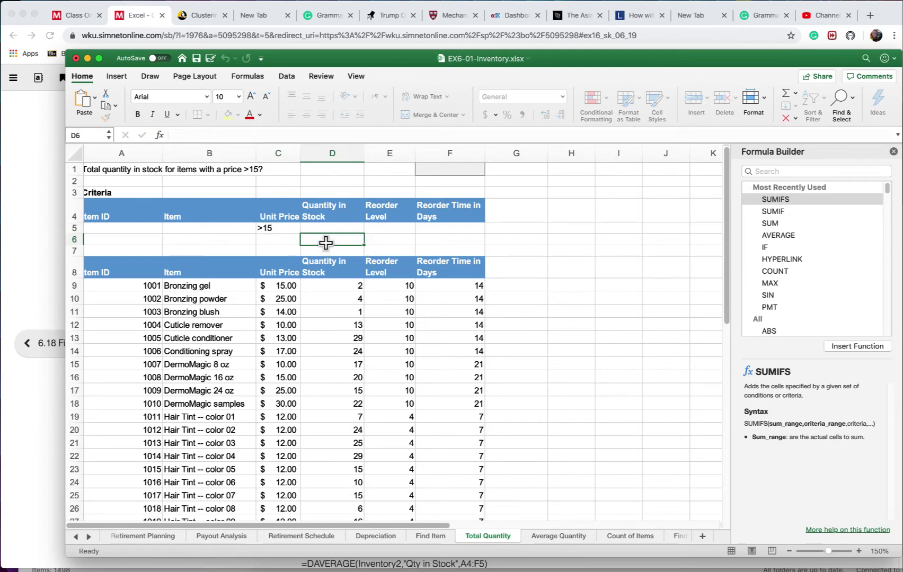
{"action": "double_click", "coordinate": [265, 228]}
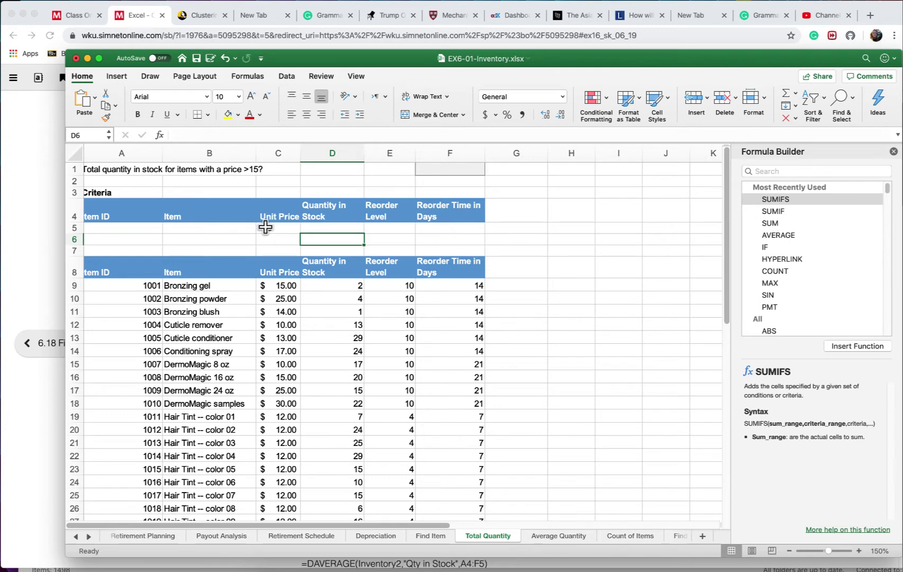
- Try to paste the partial formula =DSUM(Inventory1,4,C5> back into cell F1
{"action": "double_click", "coordinate": [430, 171]}
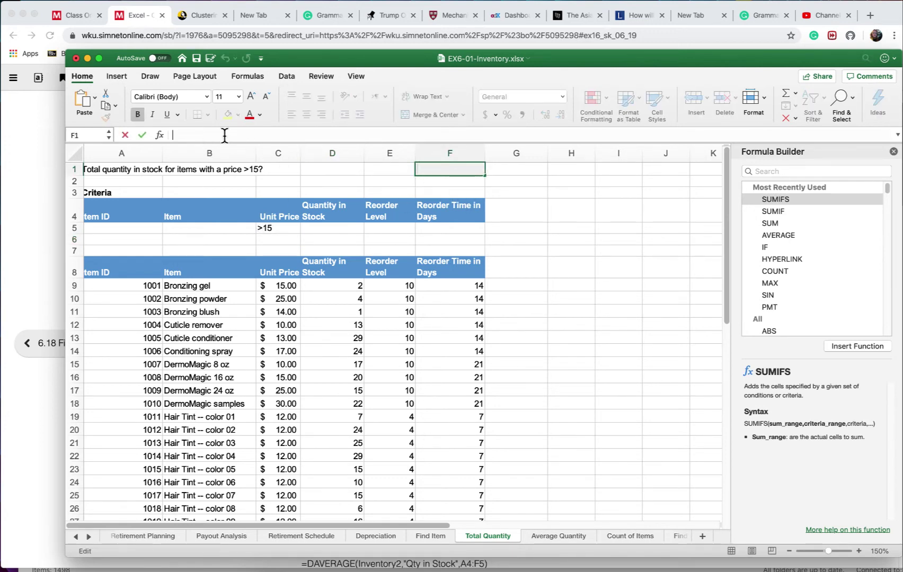
{"action": "key", "text": "ctrl+v"}
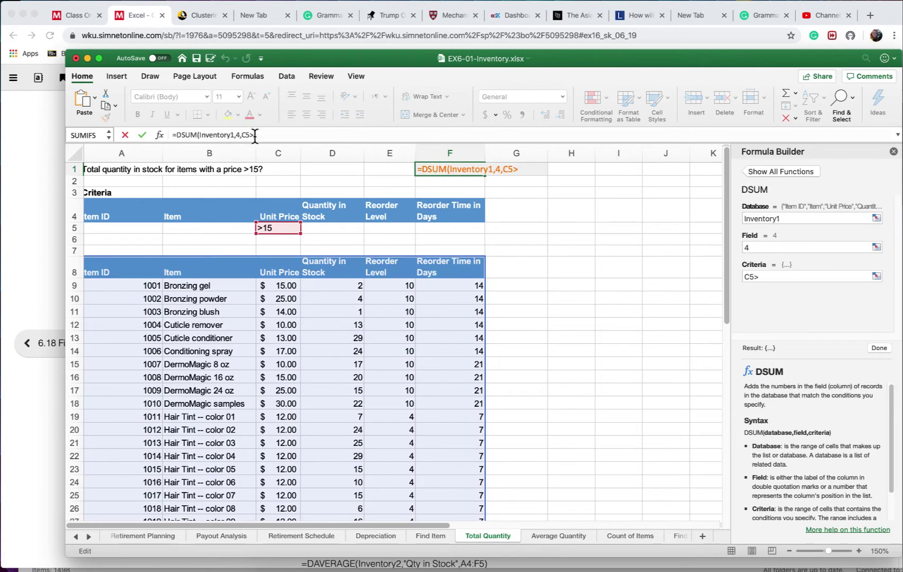
{"action": "key", "text": "Escape"}
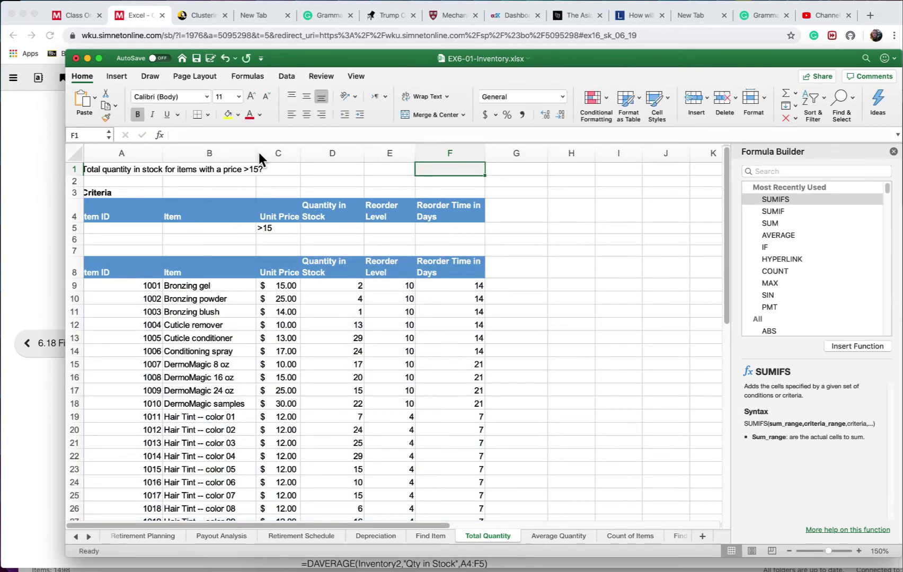
- Start a DSUM formula in cell F1 with the inventory table range Inventory1 as the database argument
{"action": "double_click", "coordinate": [433, 170]}
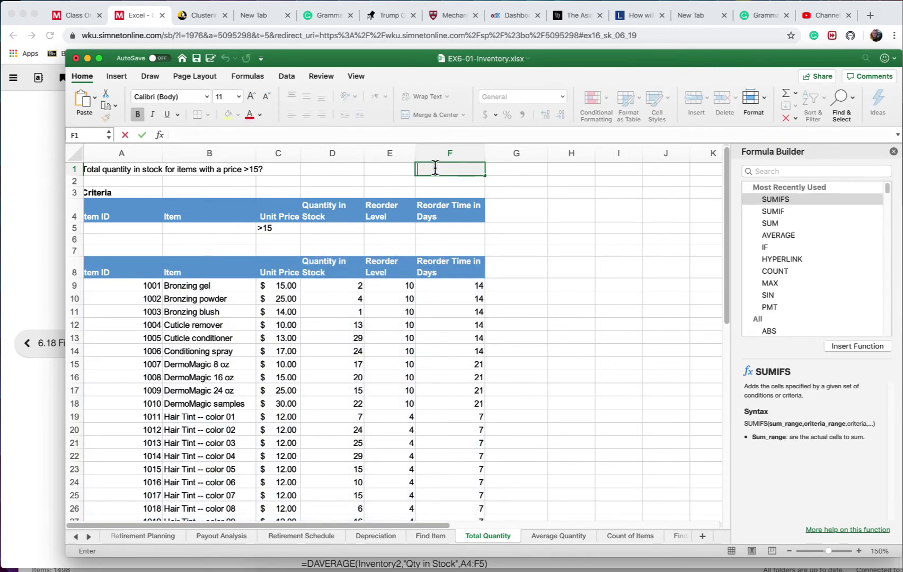
{"action": "key", "text": "F2"}
{"action": "type", "text": "="}
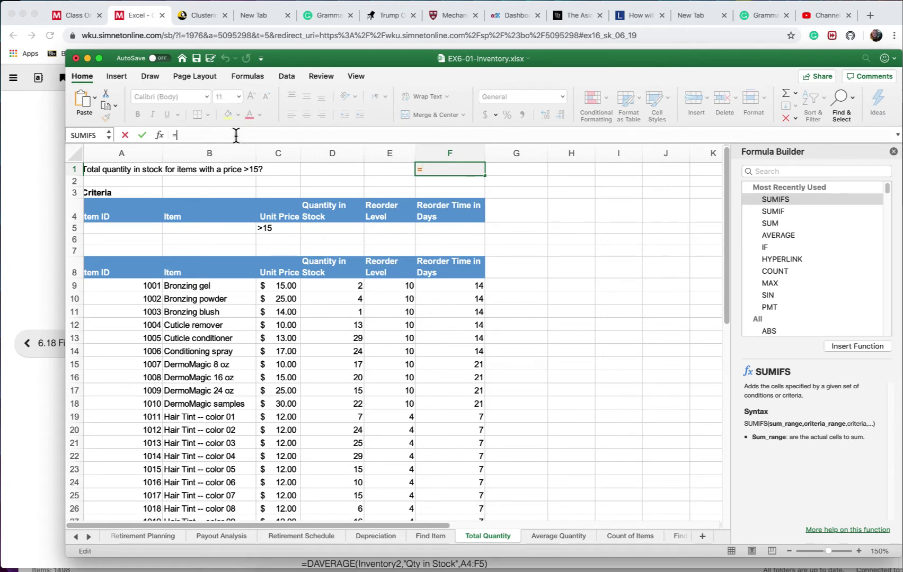
{"action": "type", "text": "D"}
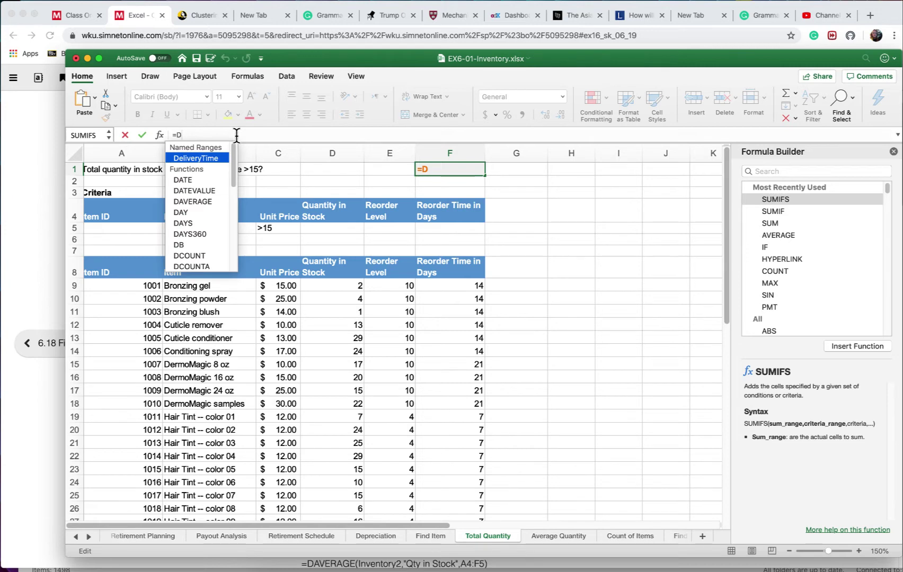
{"action": "key", "text": "BackSpace"}
{"action": "type", "text": "S"}
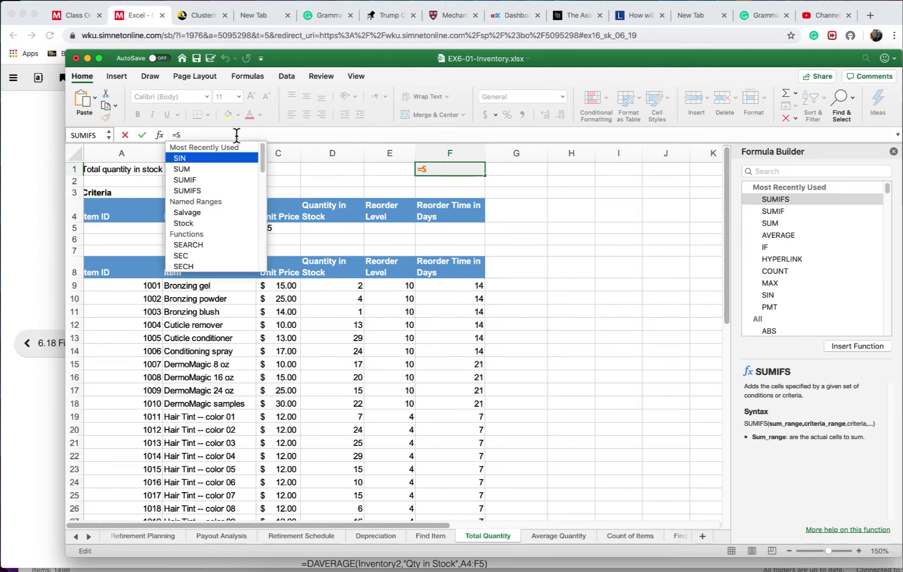
{"action": "key", "text": "BackSpace"}
{"action": "type", "text": "D"}
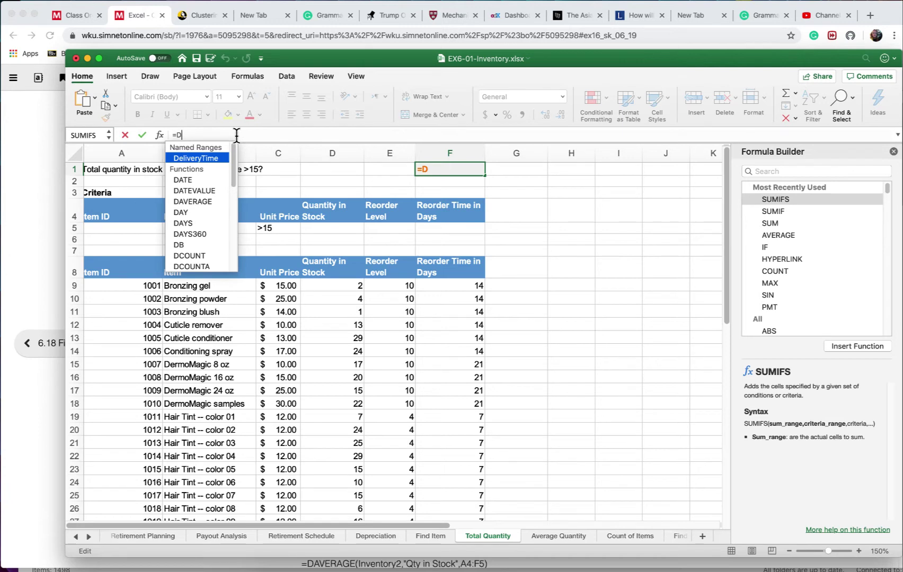
{"action": "type", "text": "SU"}
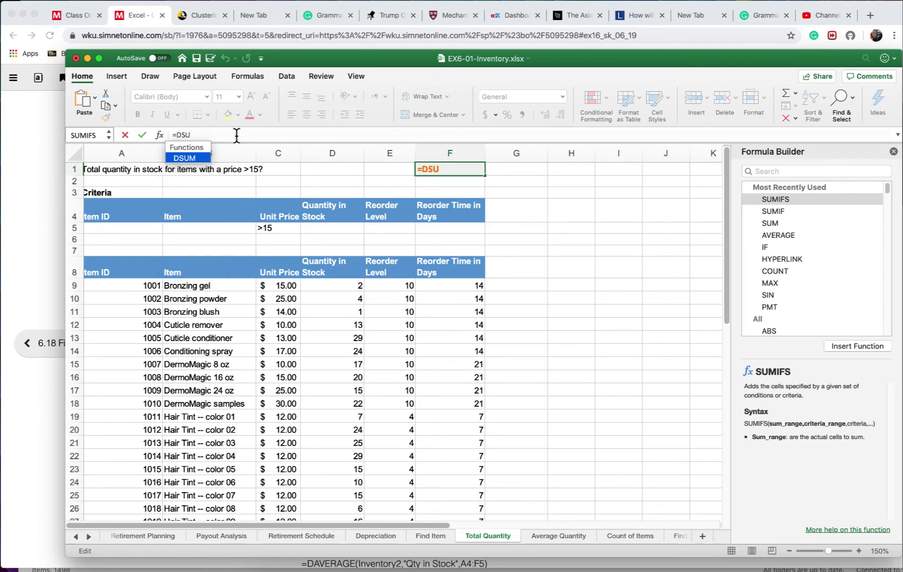
{"action": "double_click", "coordinate": [199, 157]}
{"action": "left_click_drag", "start_coordinate": [108, 271], "coordinate": [479, 487]}
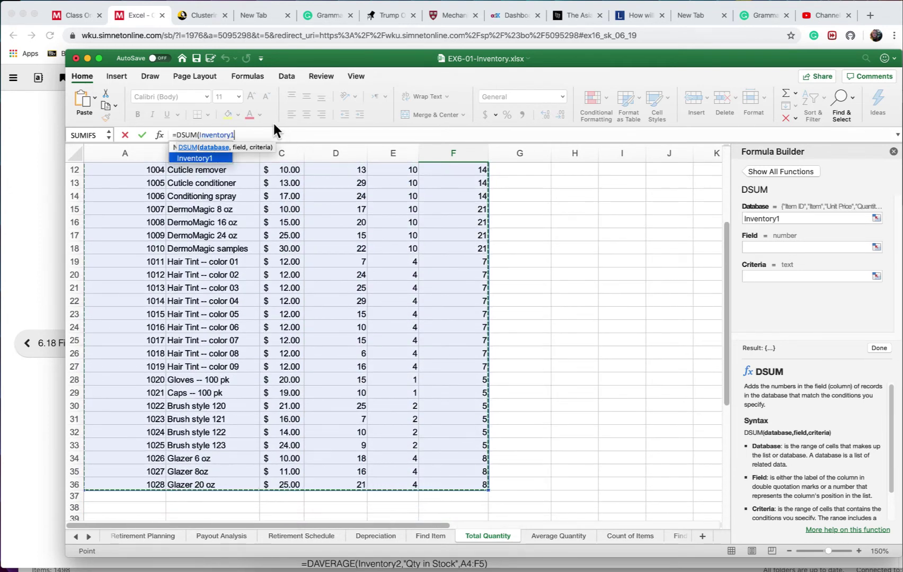
- Set the DSUM field argument to 4 and the criteria argument to the range A4:F5
{"action": "type", "text": ","}
{"action": "scroll", "coordinate": [375, 251], "scroll_direction": "up", "scroll_amount": 5}
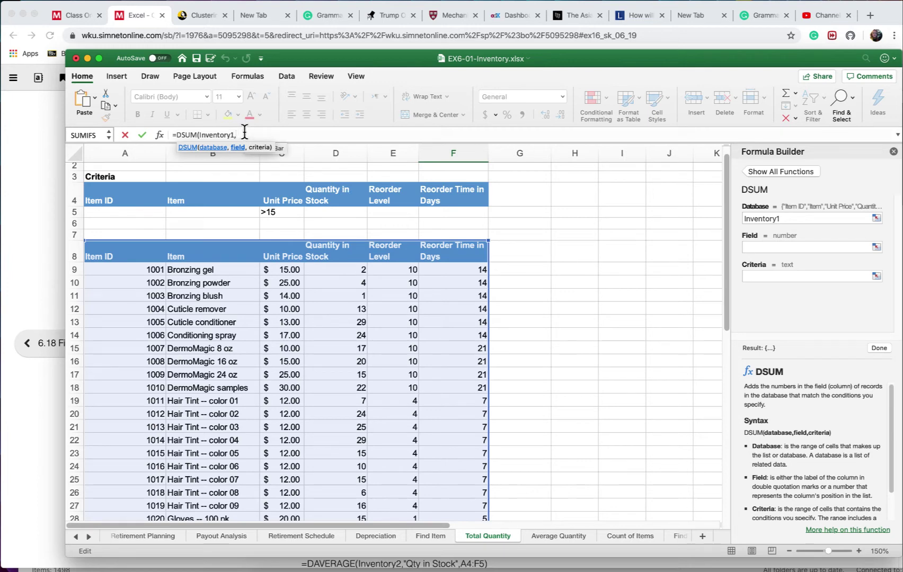
{"action": "type", "text": "4,"}
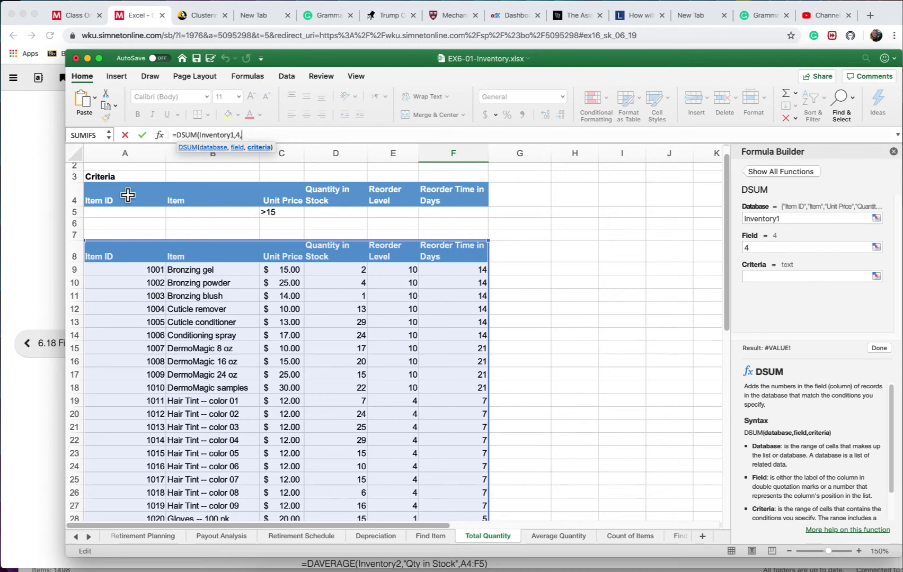
{"action": "left_click_drag", "start_coordinate": [125, 197], "coordinate": [443, 212]}
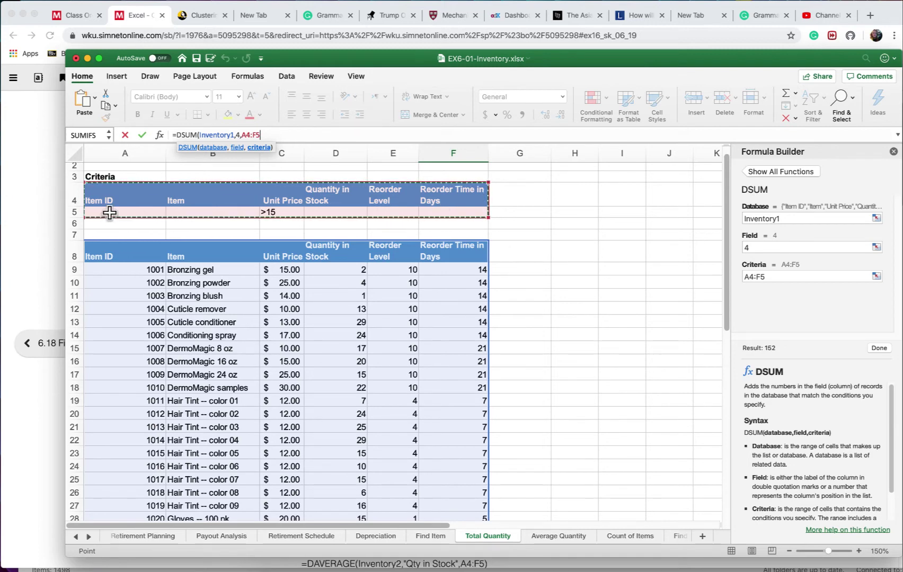
- Close the parenthesis of the DSUM formula and enter the completed formula in cell F1
{"action": "left_click", "coordinate": [274, 133]}
{"action": "type", "text": ")"}
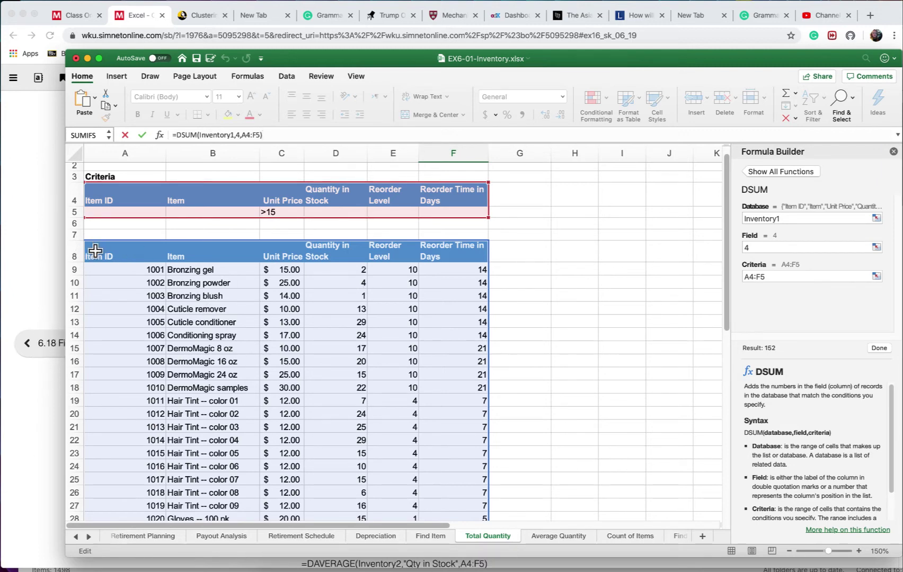
{"action": "scroll", "coordinate": [388, 401], "scroll_direction": "down", "scroll_amount": 5}
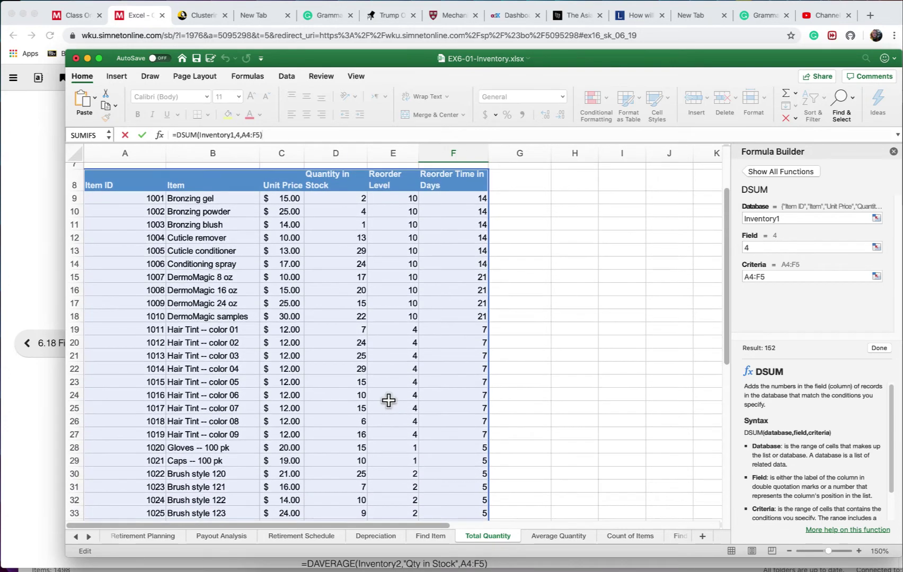
{"action": "scroll", "coordinate": [358, 408], "scroll_direction": "up", "scroll_amount": 5}
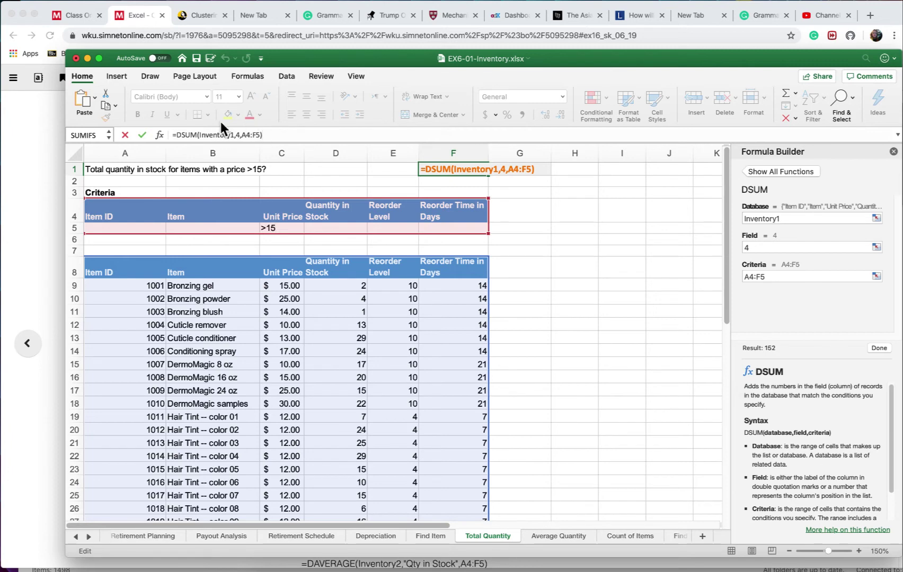
{"action": "left_click", "coordinate": [141, 134]}
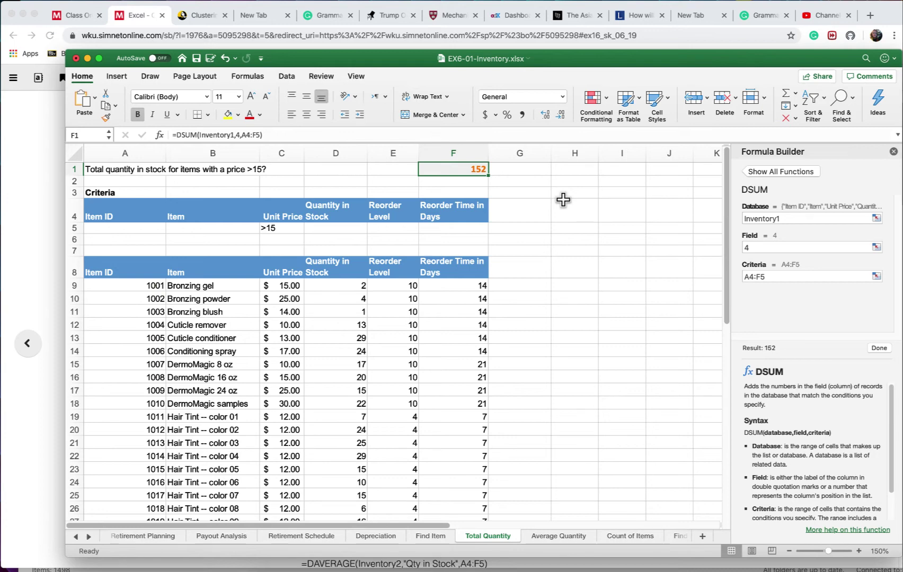
{"action": "scroll", "coordinate": [249, 310], "scroll_direction": "right", "scroll_amount": 1}
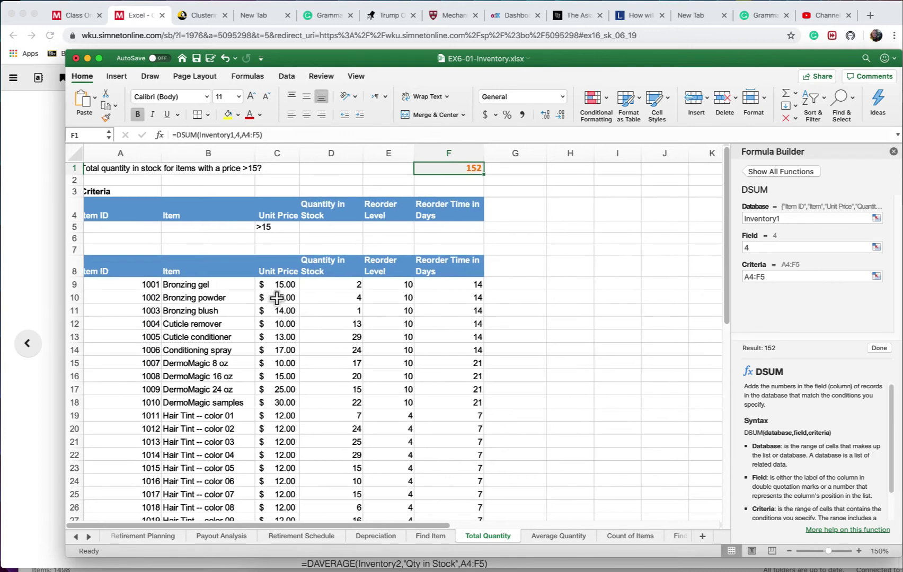
- Switch to the SIMnet page in Chrome and open the Show Me video for Skill 6.19 Using Database Functions
{"action": "left_click", "coordinate": [39, 286]}
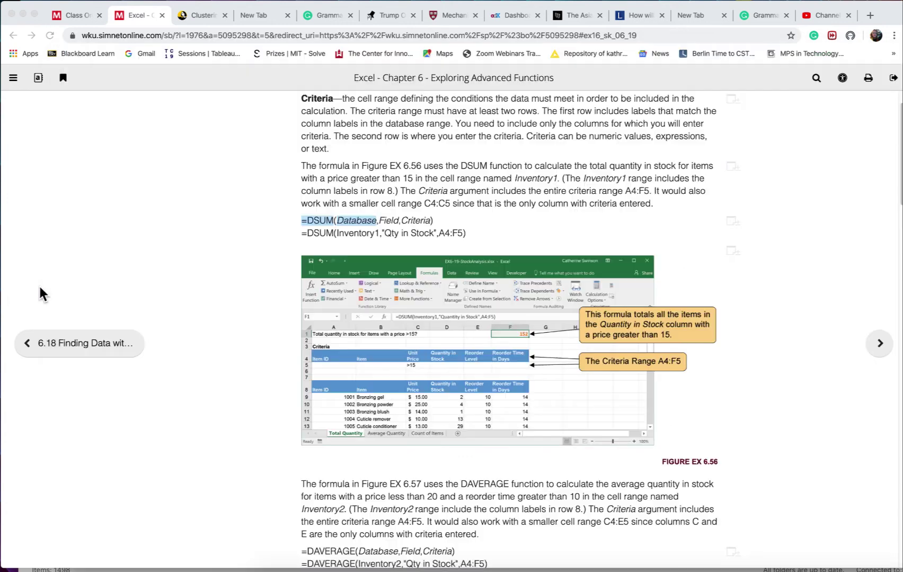
{"action": "scroll", "coordinate": [742, 332], "scroll_direction": "up", "scroll_amount": 4}
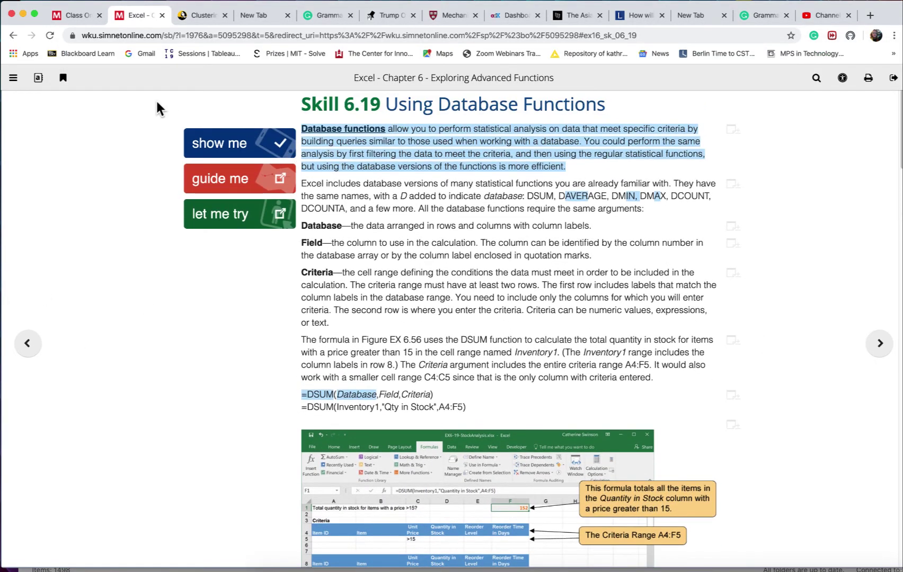
{"action": "left_click", "coordinate": [241, 145]}
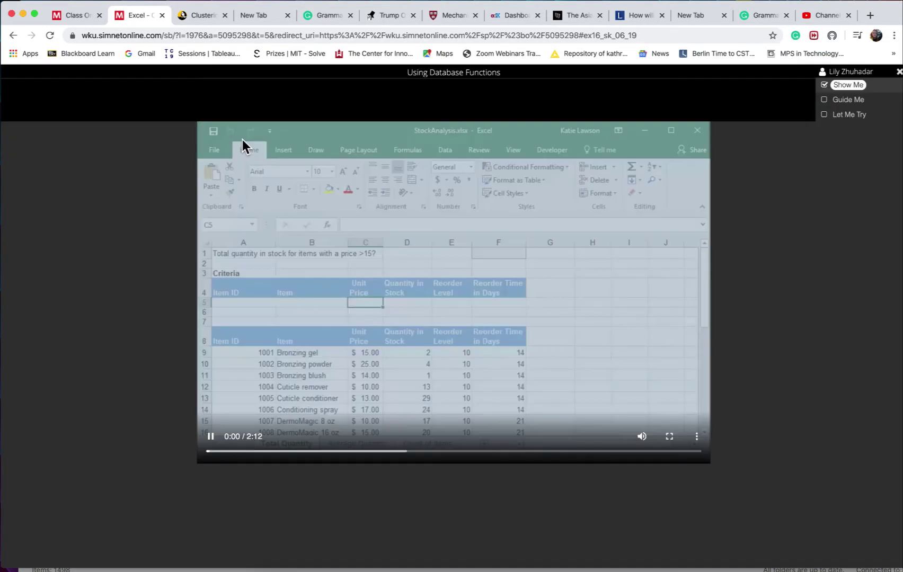